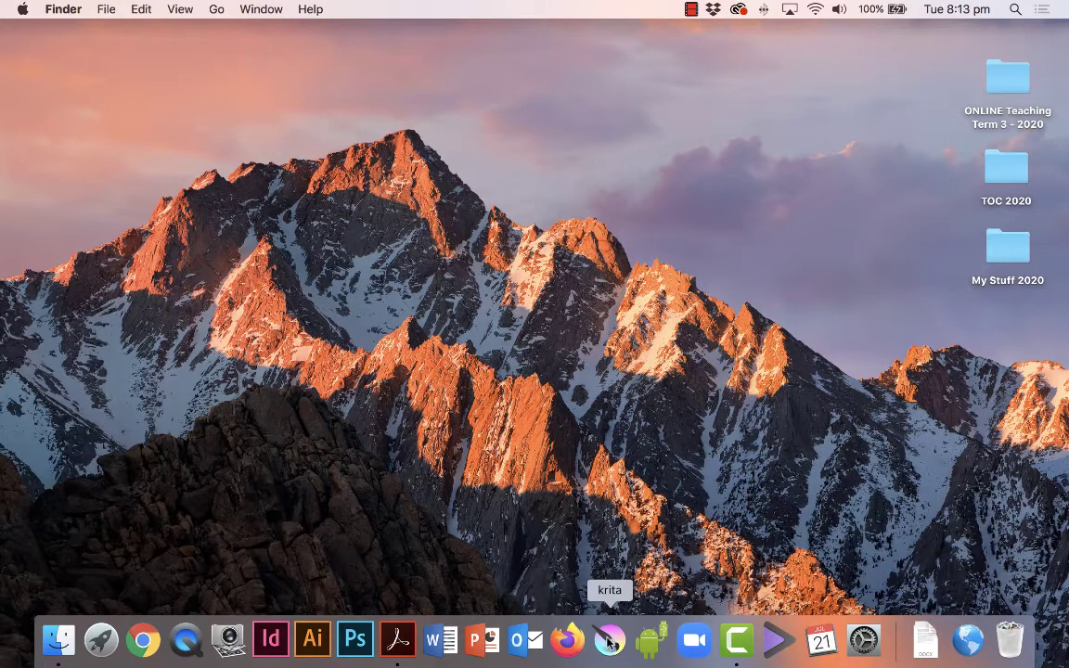
# Launch Krita and start a new custom document with the predefined A4 (300 ppi) size.
pyautogui.click(610, 640)
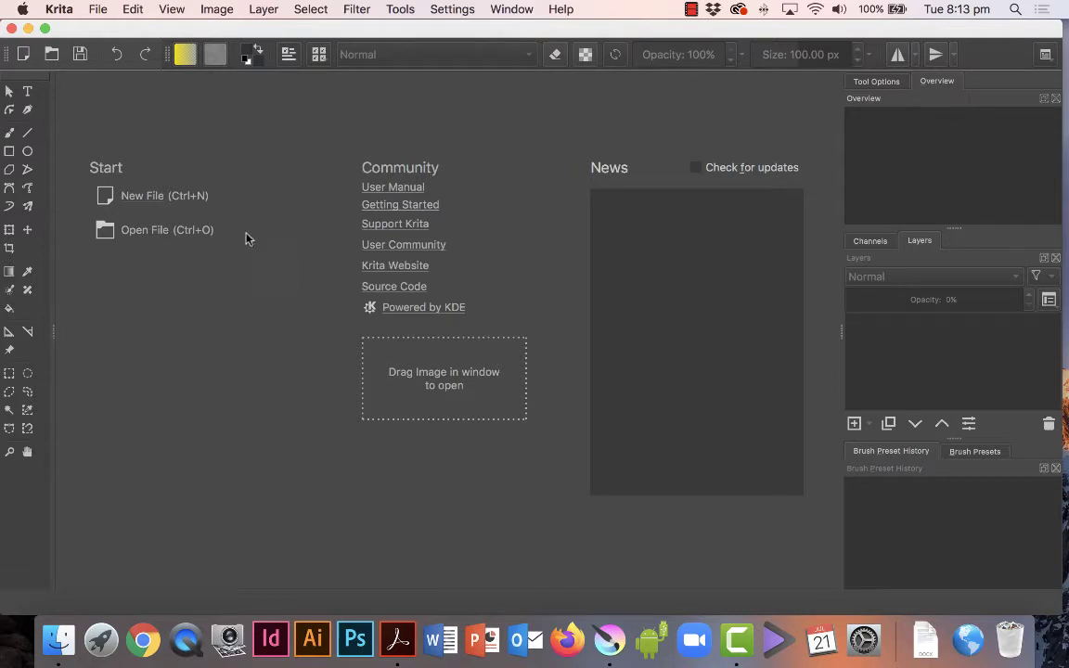
pyautogui.click(135, 197)
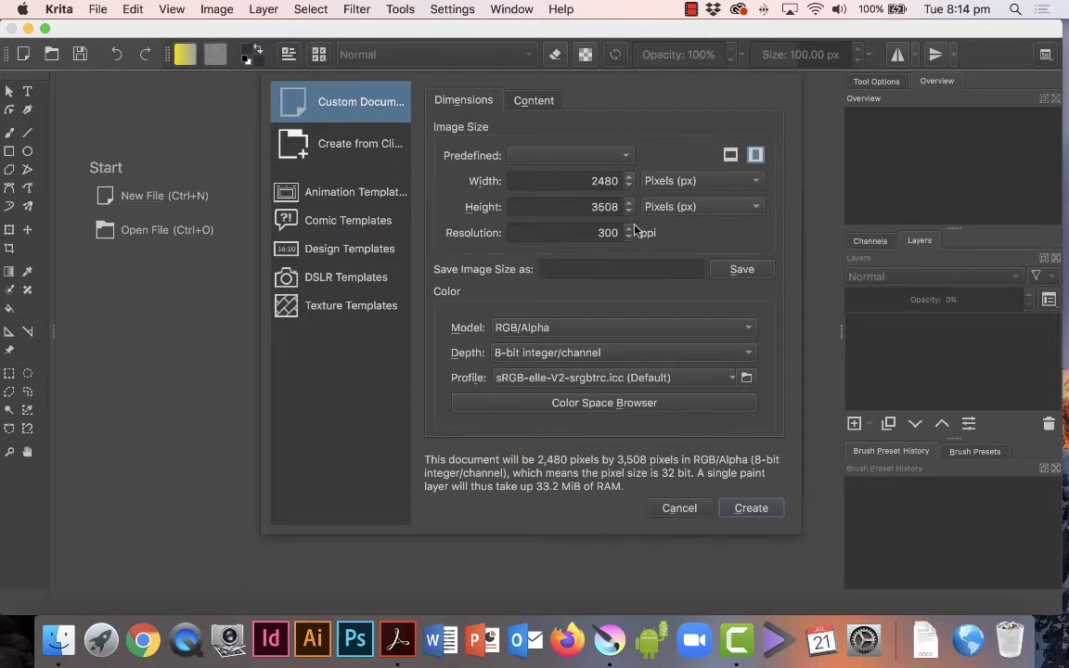
pyautogui.click(587, 160)
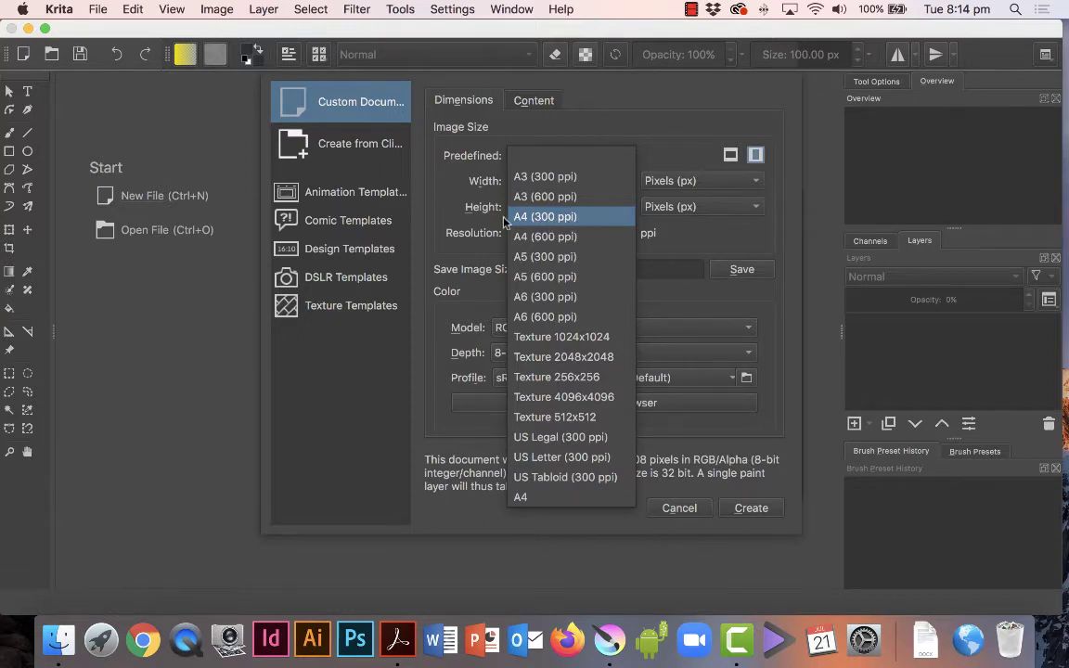
pyautogui.click(575, 217)
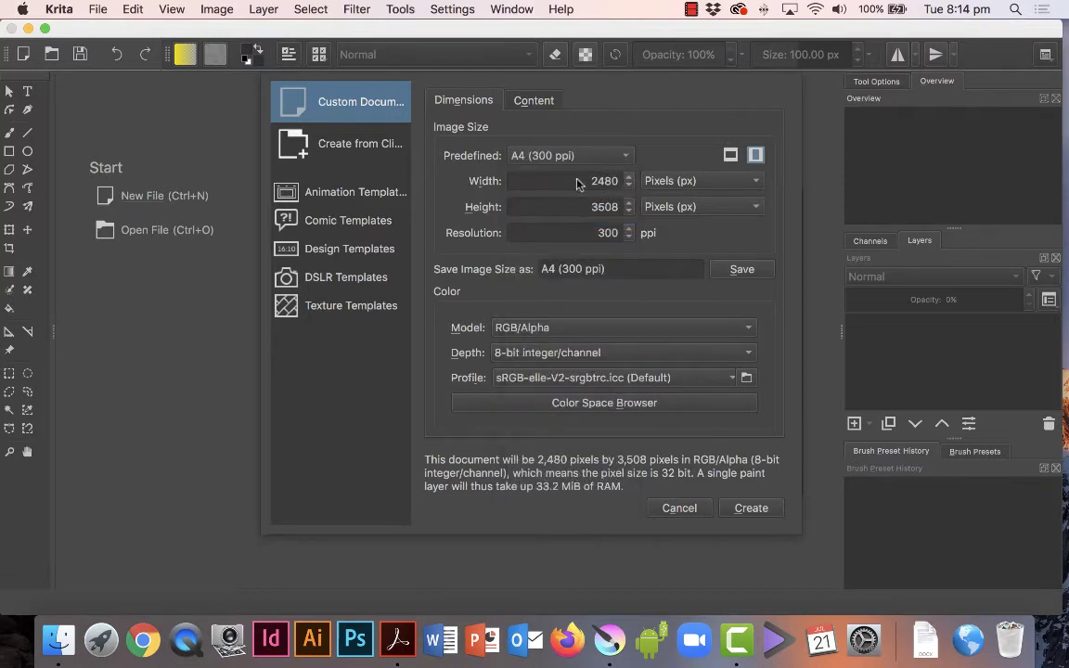
# Set the units of the new document's width and height to Centimeters (cm).
pyautogui.click(710, 181)
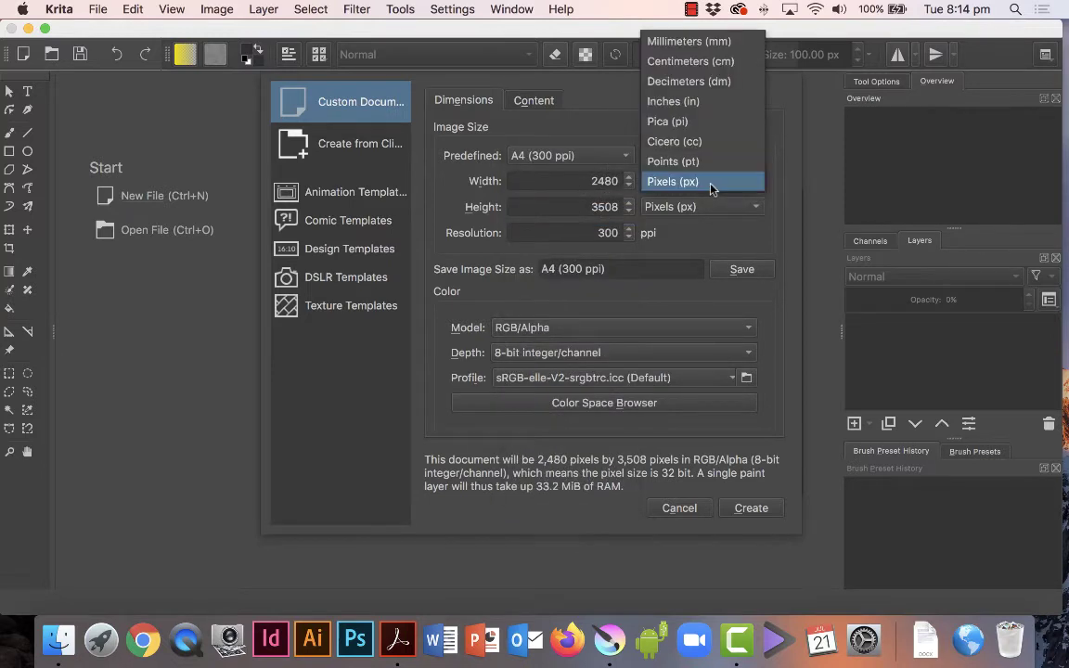
pyautogui.click(710, 62)
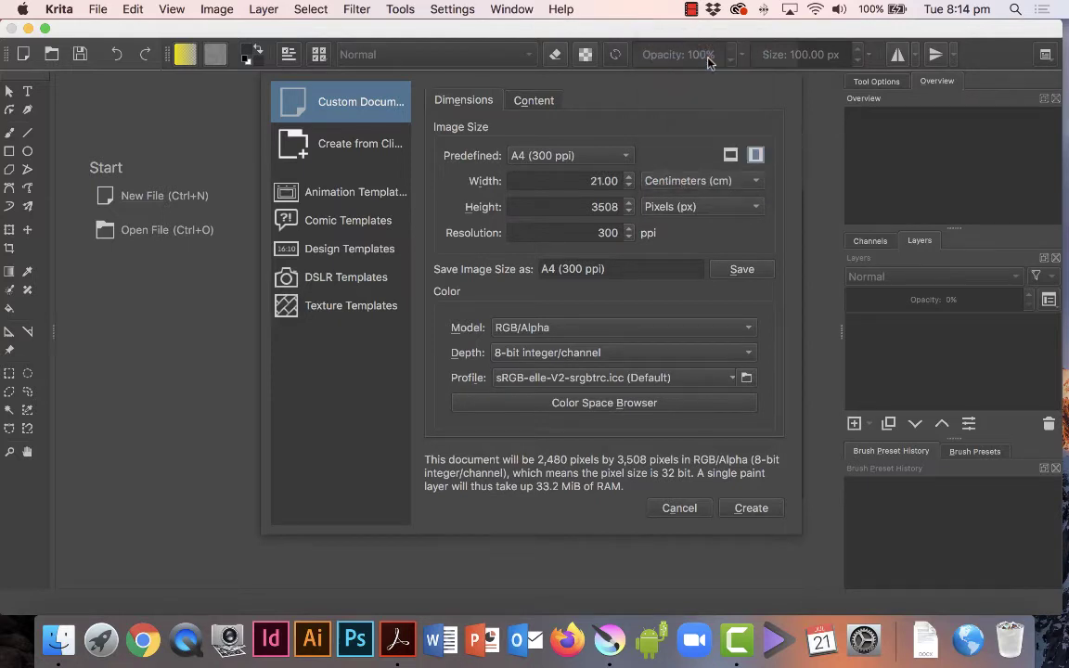
pyautogui.click(699, 206)
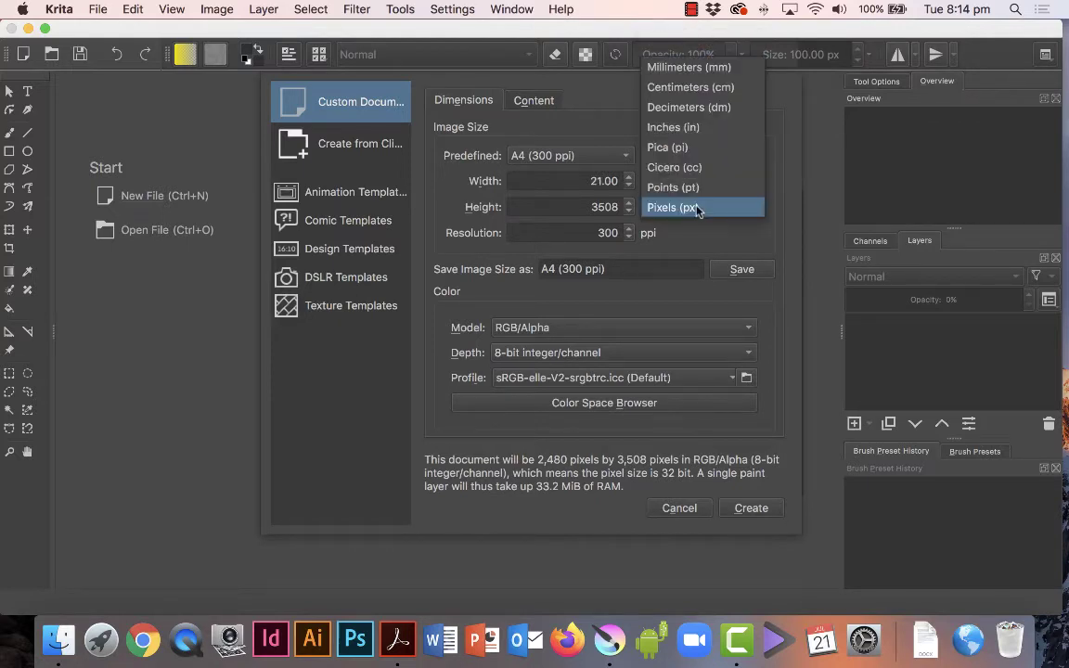
pyautogui.click(707, 89)
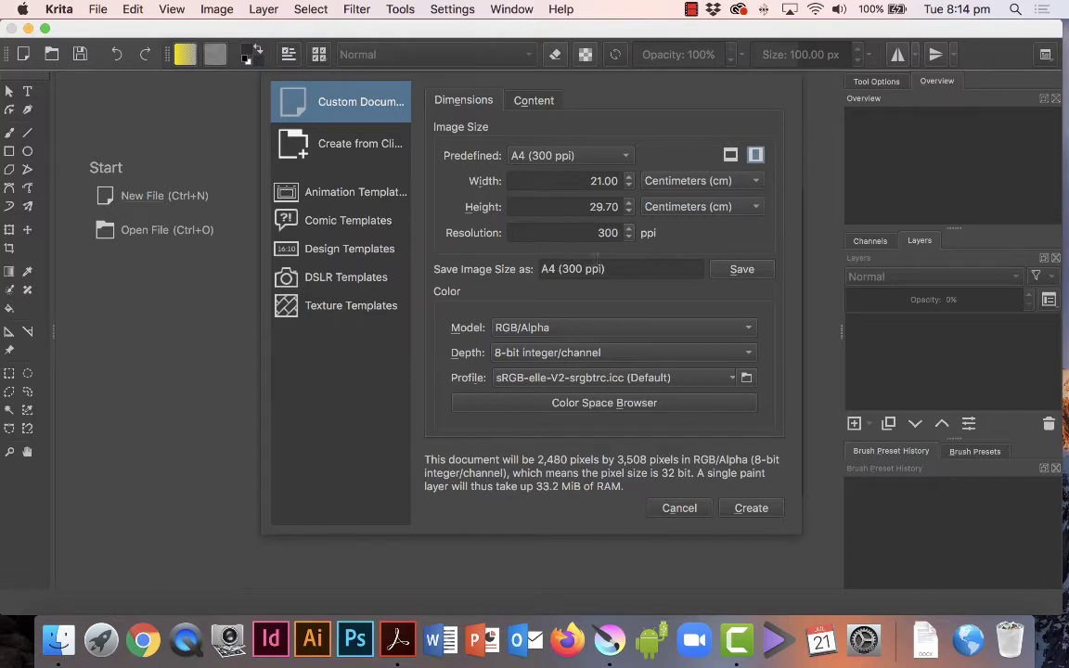
# Change the page orientation to landscape and create the document.
pyautogui.click(731, 155)
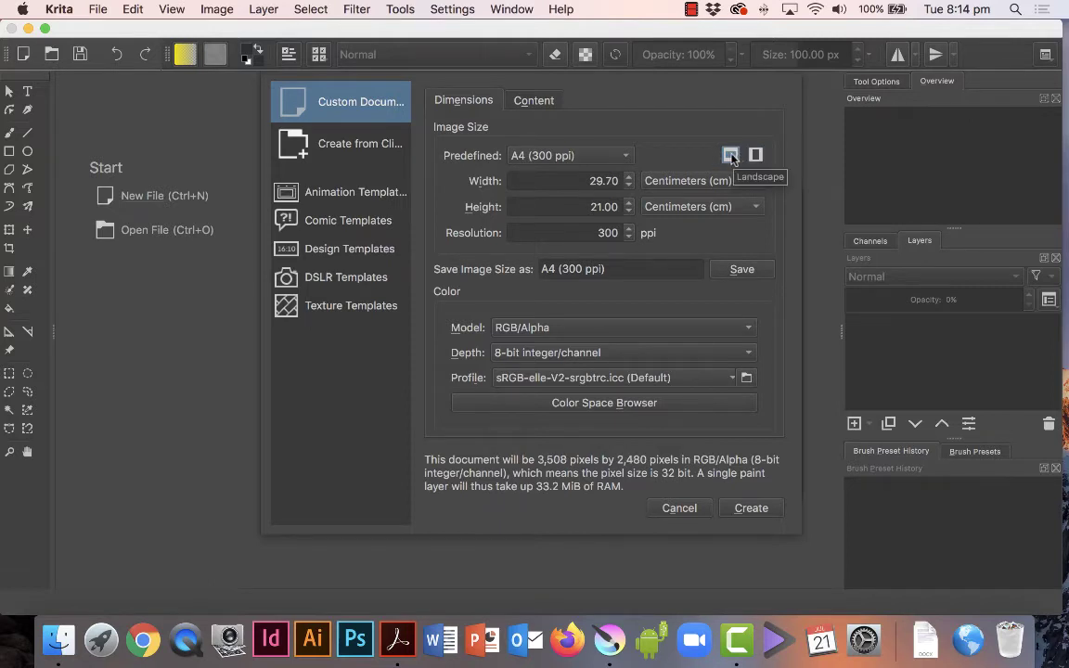
pyautogui.click(731, 156)
pyautogui.click(751, 508)
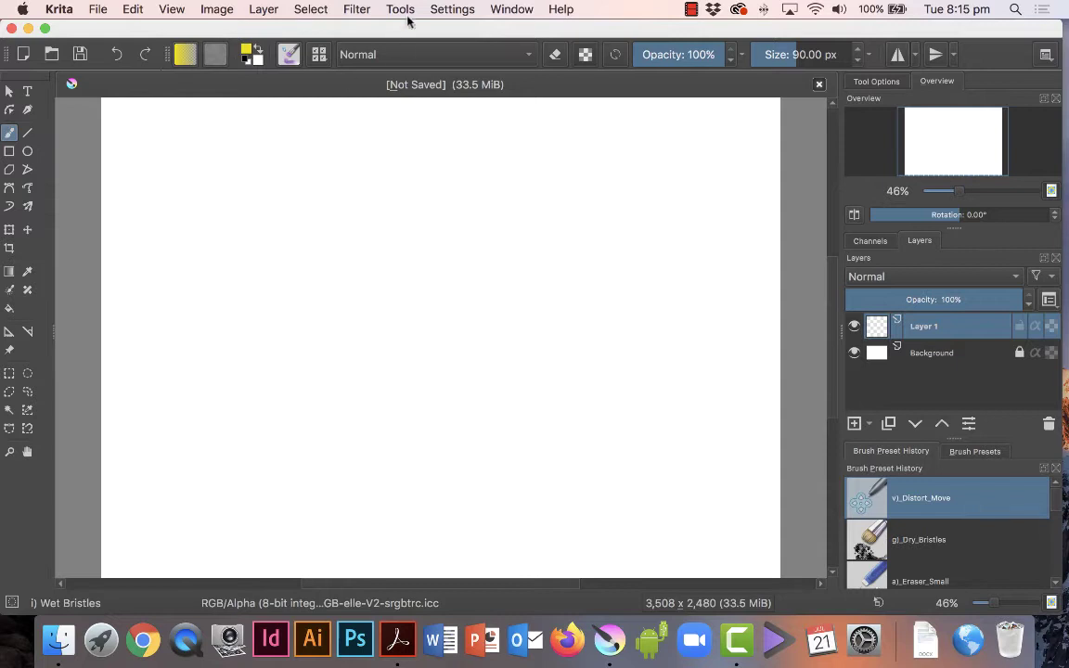
# Hide all dockers and bring back only the Toolbox docker.
pyautogui.click(454, 9)
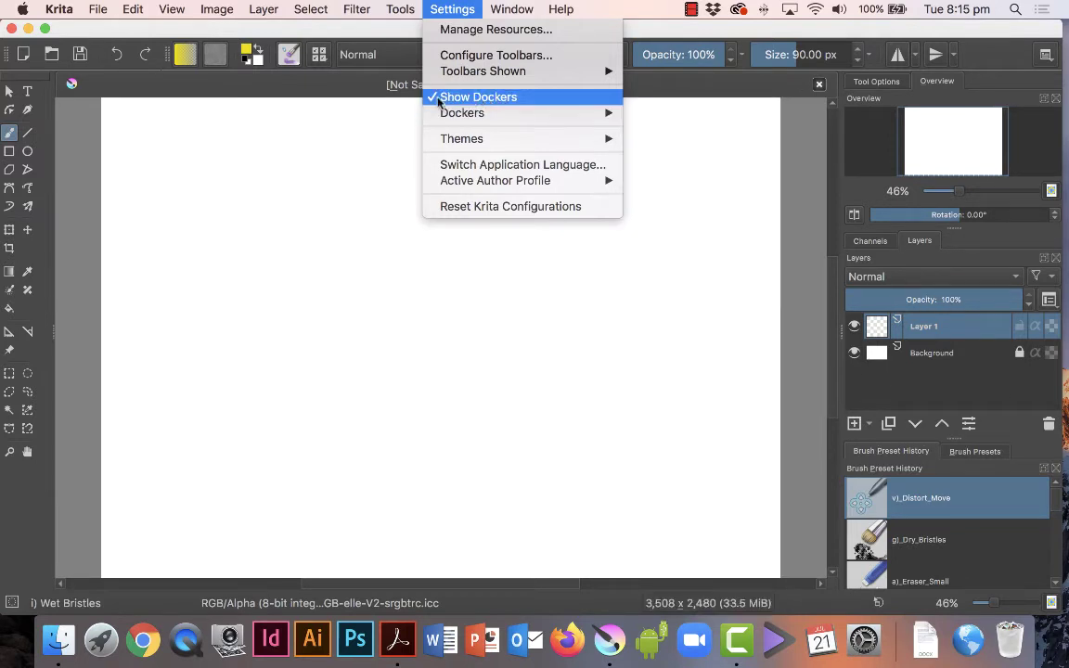
pyautogui.click(529, 97)
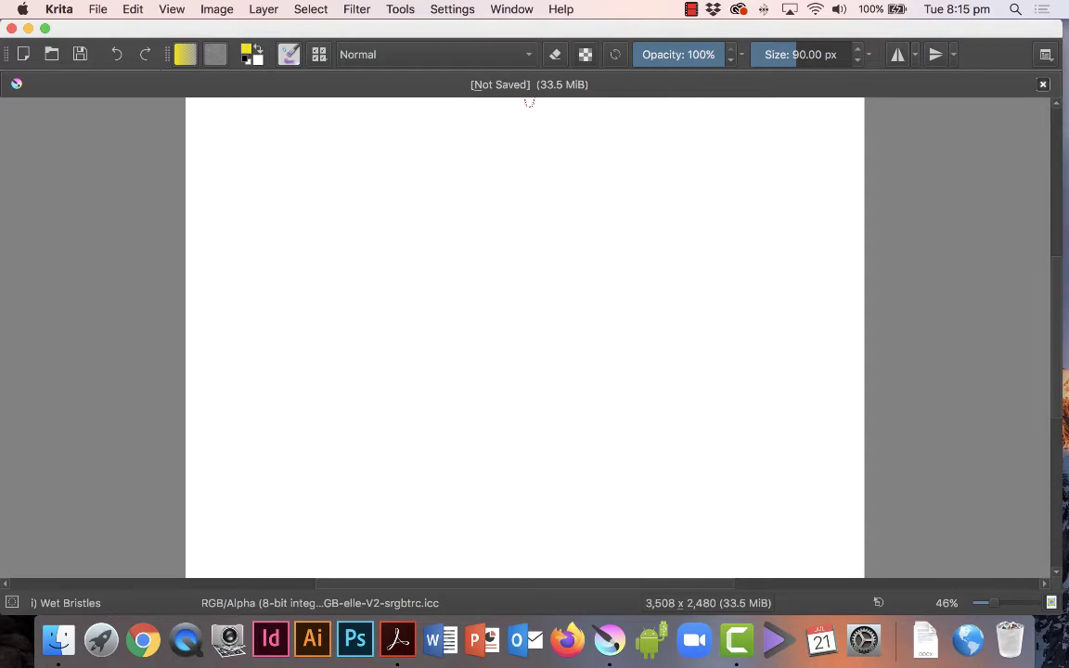
pyautogui.click(460, 10)
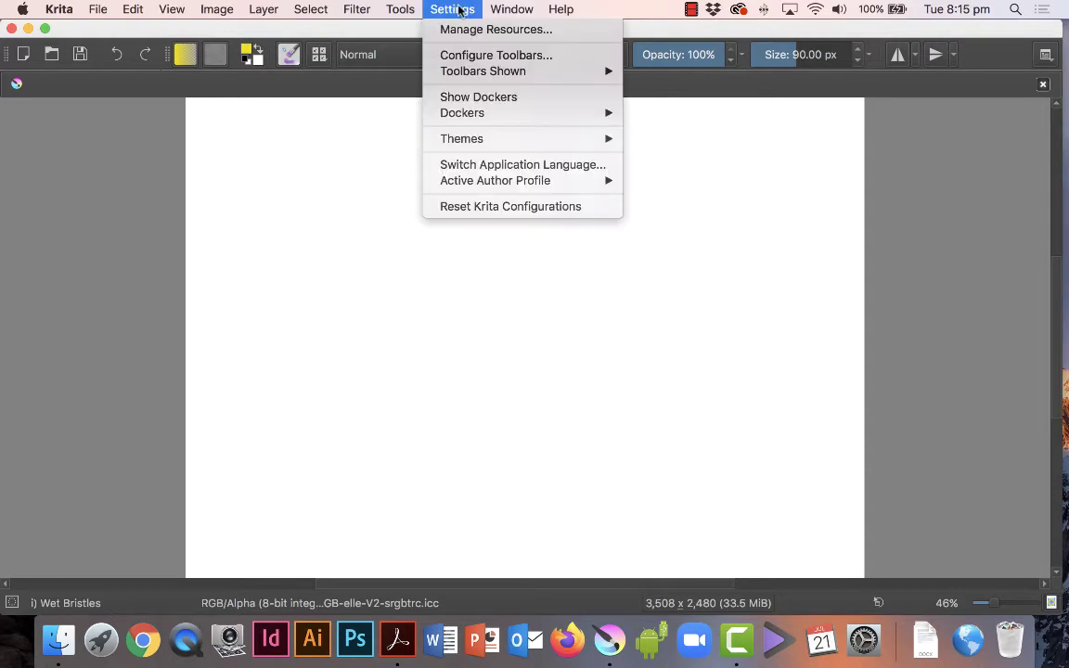
pyautogui.moveTo(475, 115)
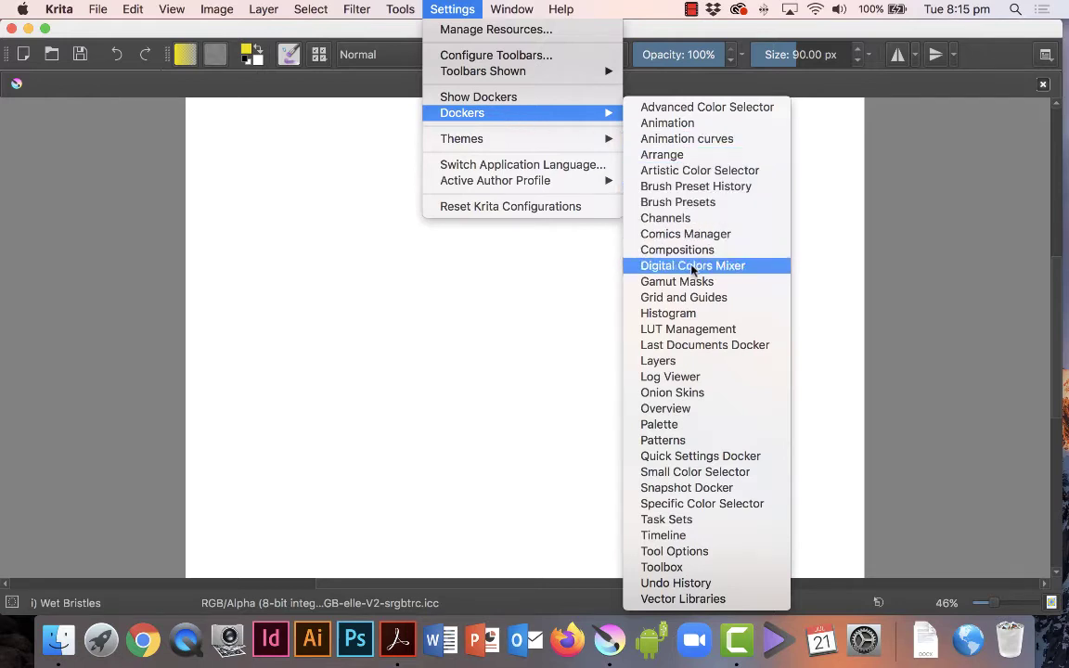
pyautogui.click(728, 573)
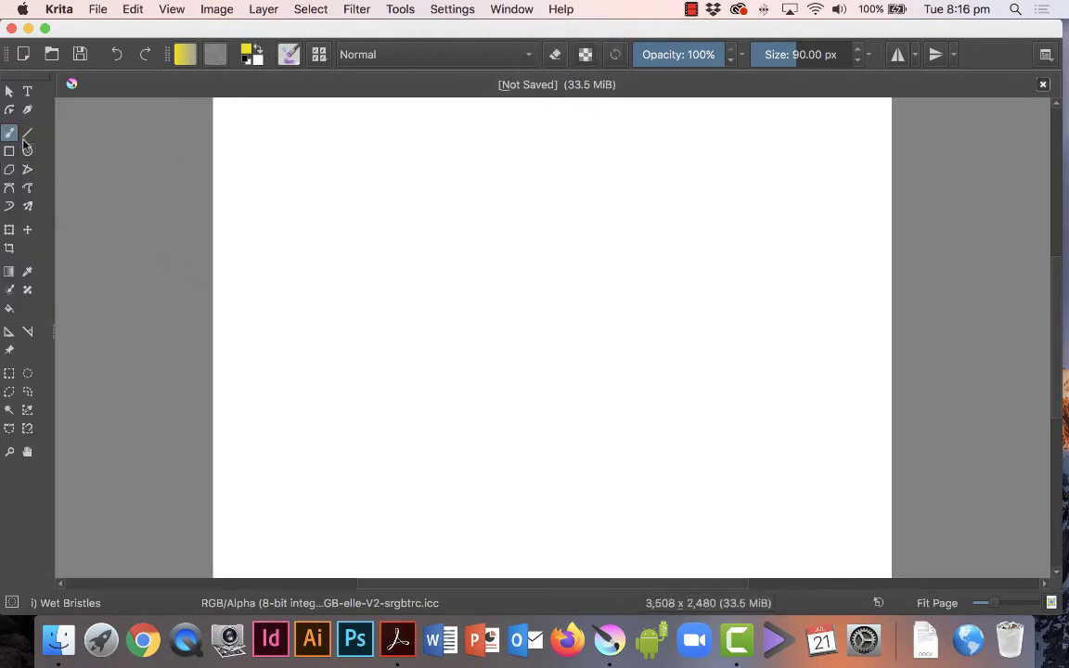
# Show the Layers docker and the Advanced Color Selector docker.
pyautogui.click(458, 8)
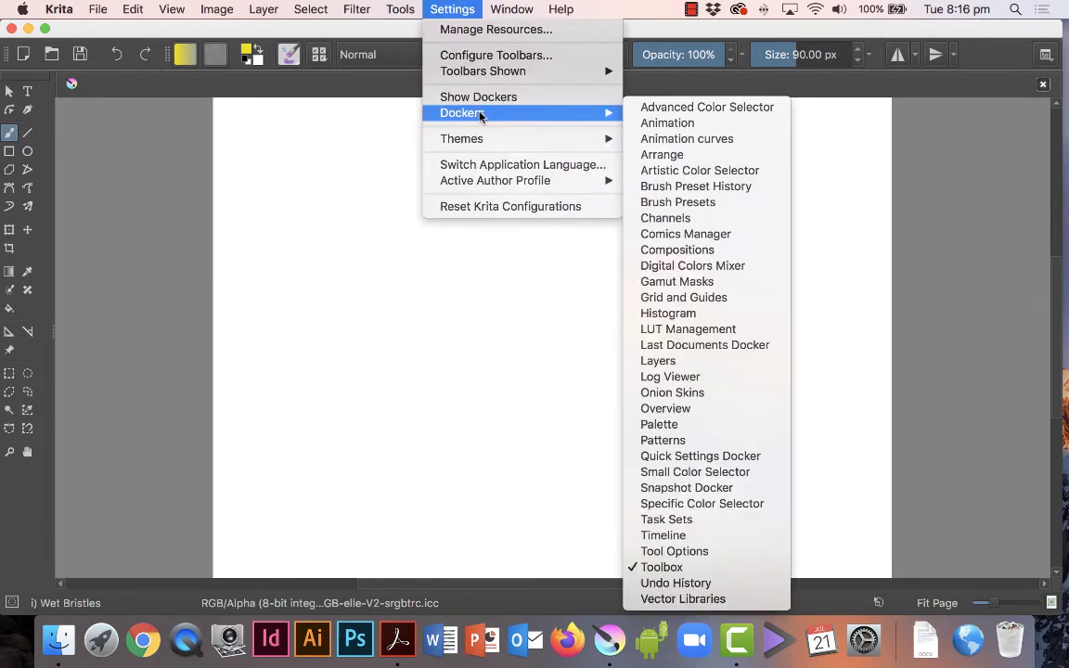
pyautogui.click(710, 369)
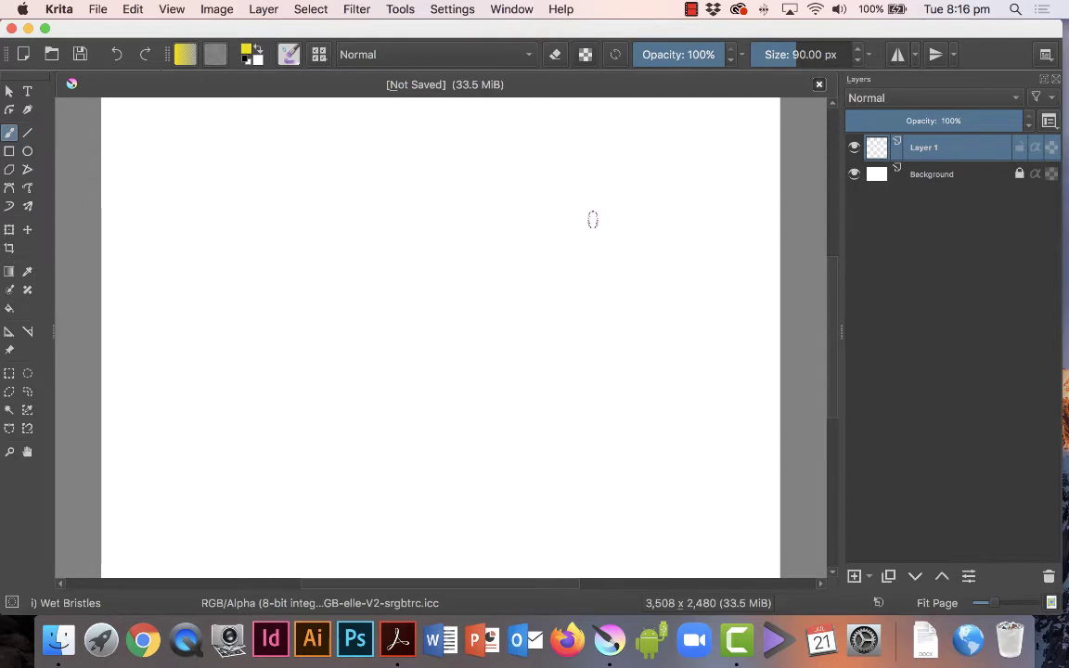
pyautogui.click(455, 9)
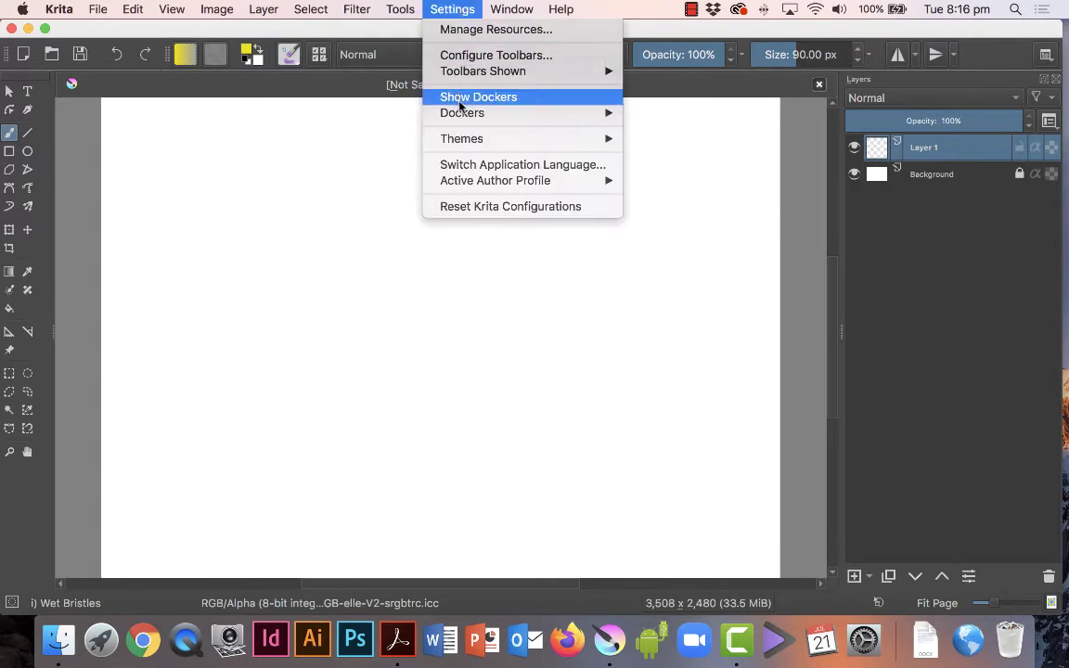
pyautogui.moveTo(461, 113)
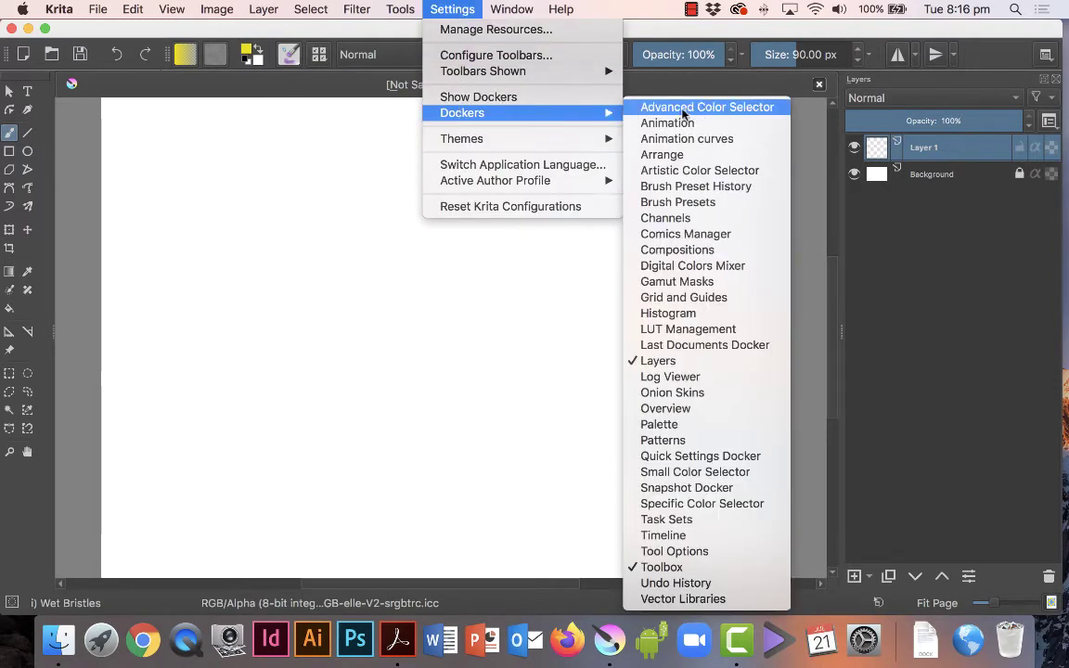
pyautogui.click(720, 109)
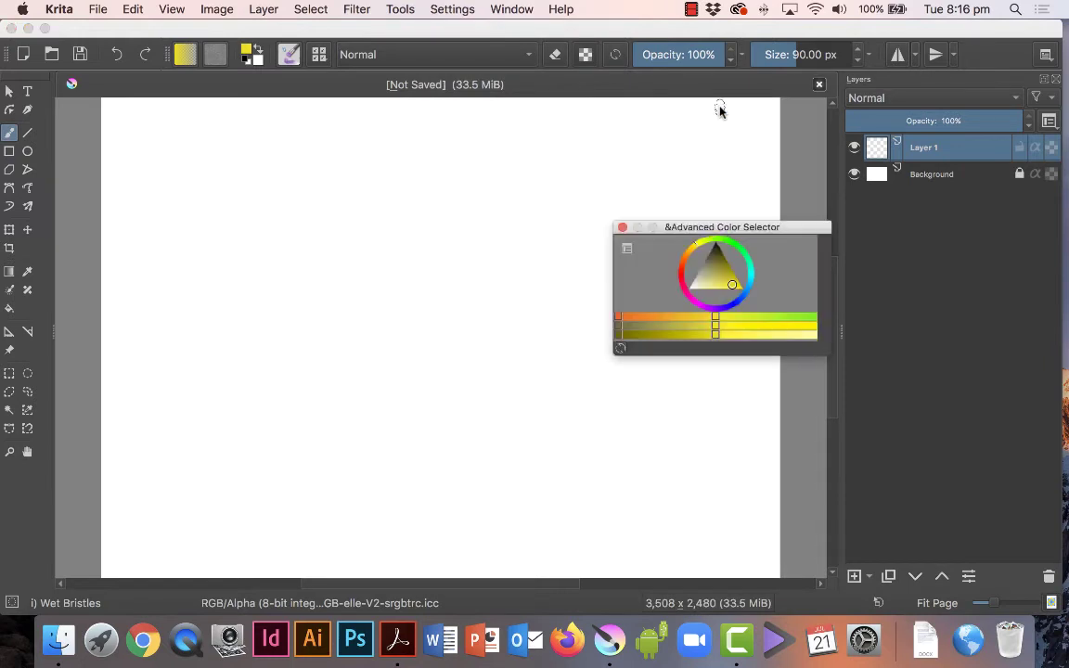
# Dock the Advanced Color Selector as a tab together with Layers and switch between the two dockers.
pyautogui.moveTo(758, 229); pyautogui.dragTo(724, 198)
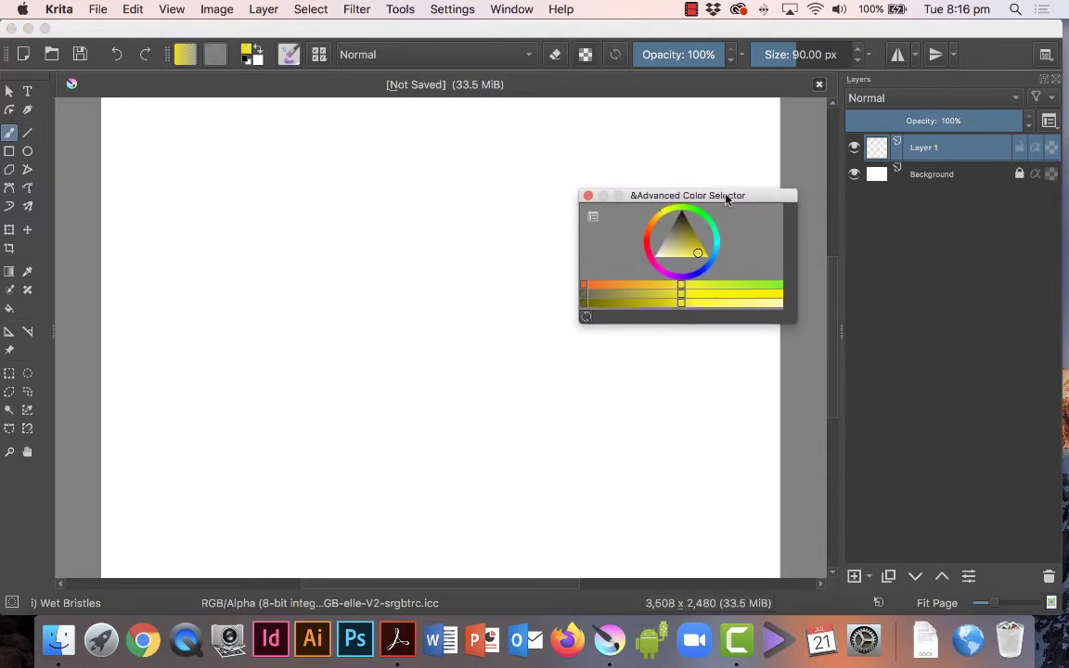
pyautogui.moveTo(655, 196); pyautogui.dragTo(917, 218)
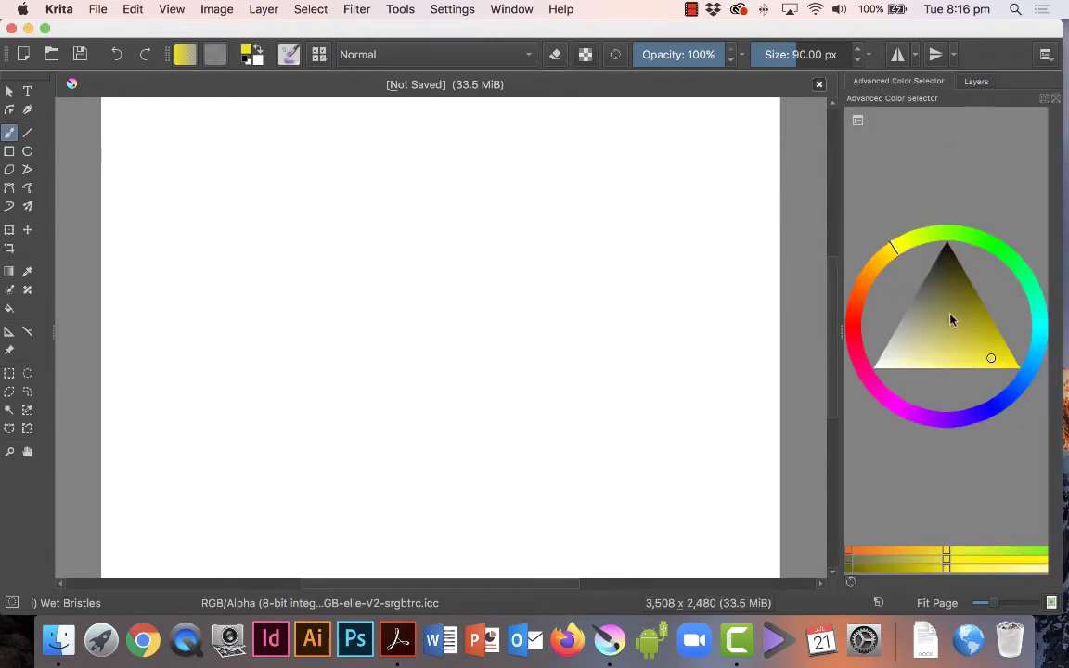
pyautogui.click(977, 82)
pyautogui.click(891, 82)
pyautogui.click(977, 81)
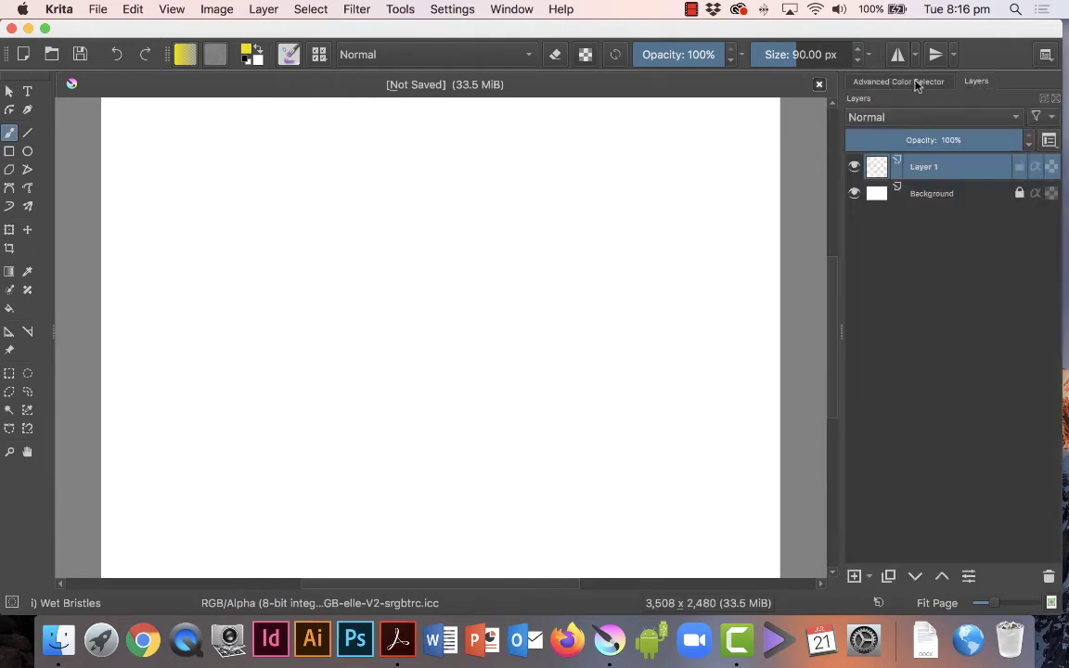
# Detach the Advanced Color Selector from its tab group and dock it above the Layers docker.
pyautogui.moveTo(907, 81); pyautogui.dragTo(651, 149)
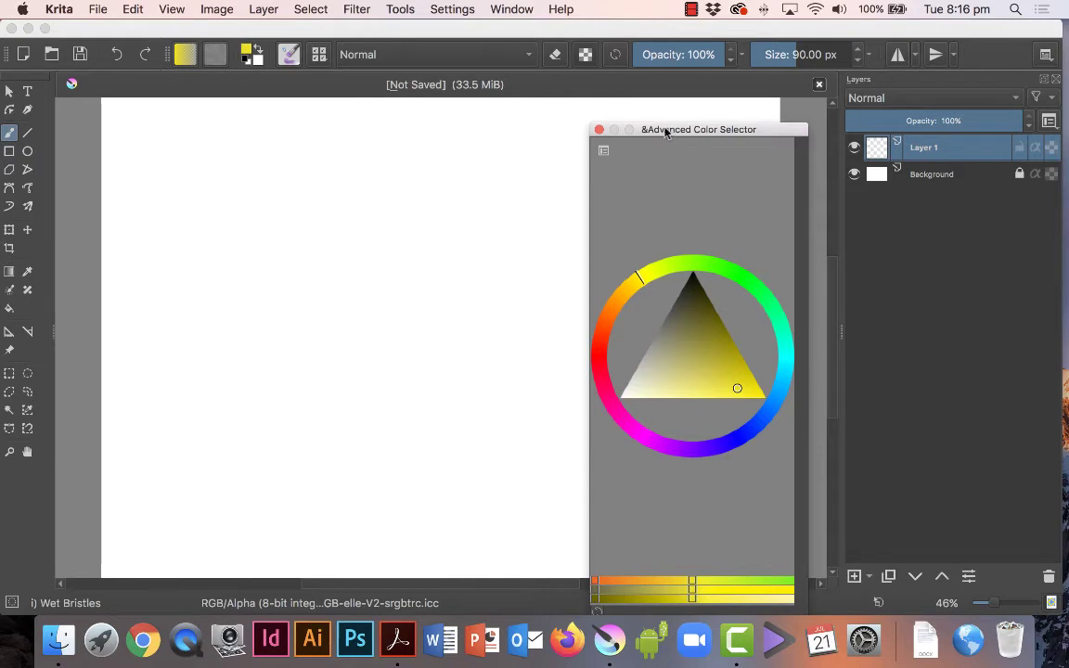
pyautogui.moveTo(665, 130); pyautogui.dragTo(895, 121)
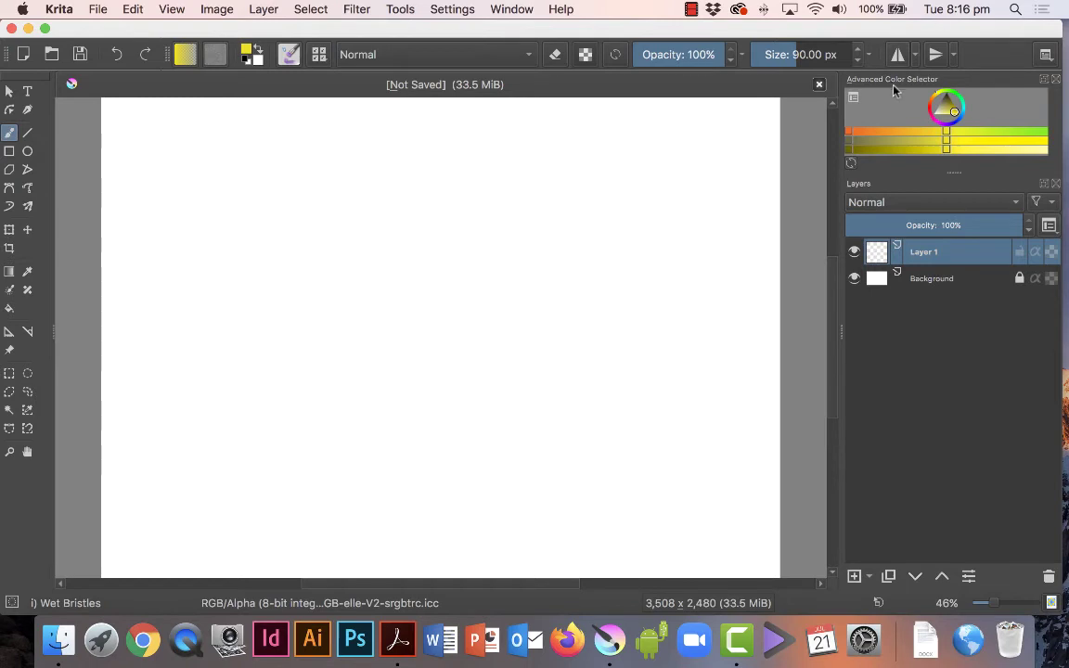
# Float the Advanced Color Selector over the canvas beside the Layers docker and enlarge it to show a bigger colour wheel.
pyautogui.moveTo(894, 90); pyautogui.dragTo(644, 191)
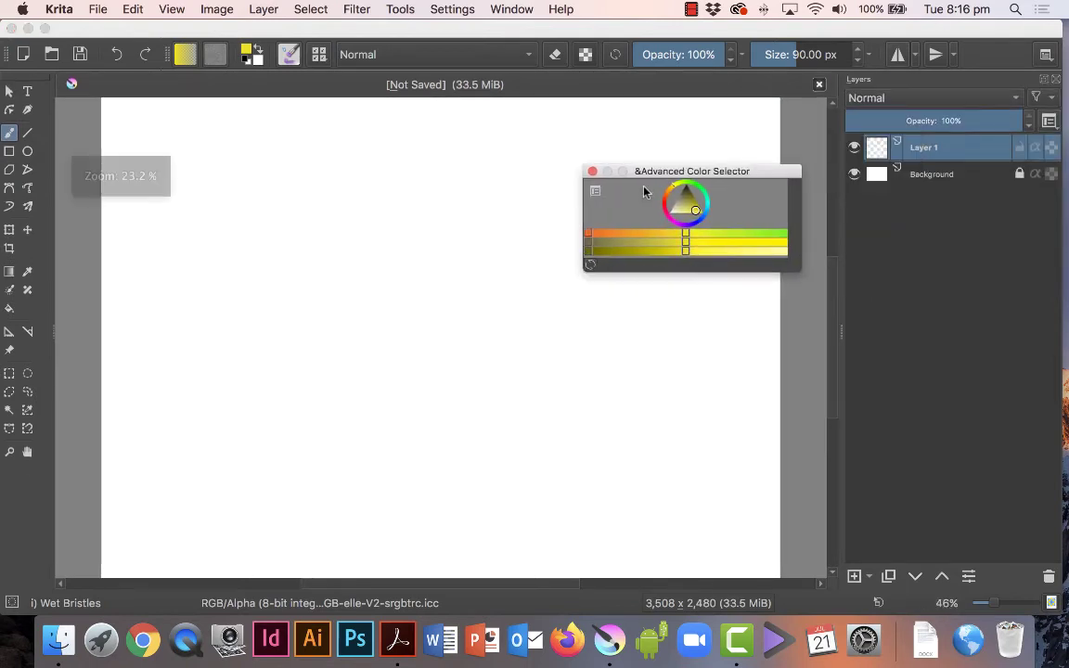
pyautogui.moveTo(797, 267); pyautogui.dragTo(804, 419)
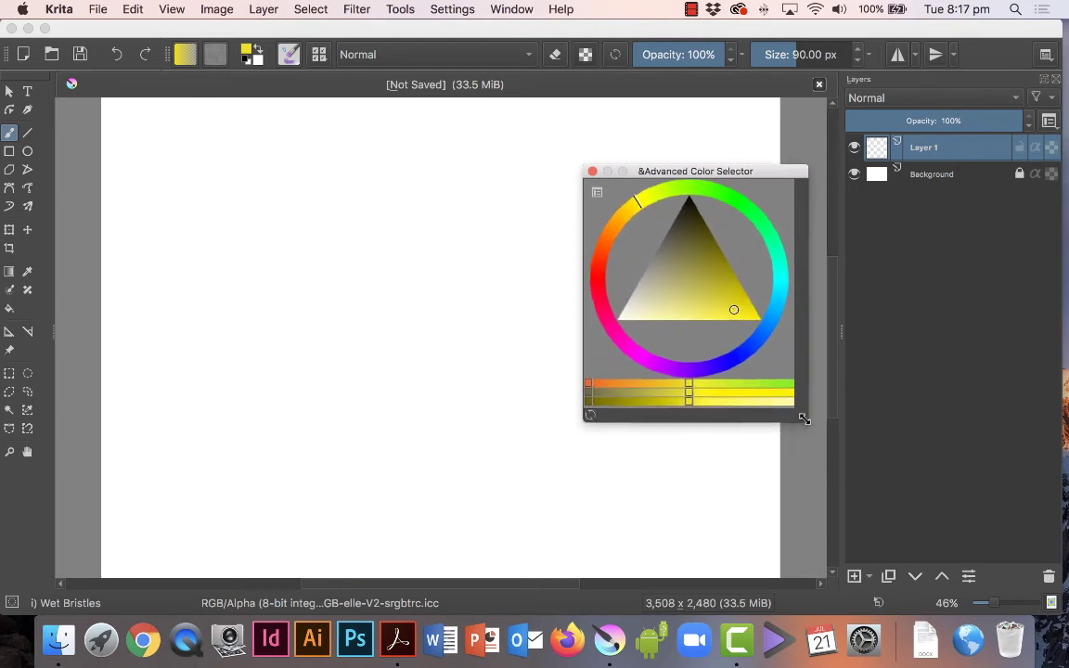
pyautogui.moveTo(668, 167); pyautogui.dragTo(683, 171)
pyautogui.moveTo(702, 156); pyautogui.dragTo(687, 153)
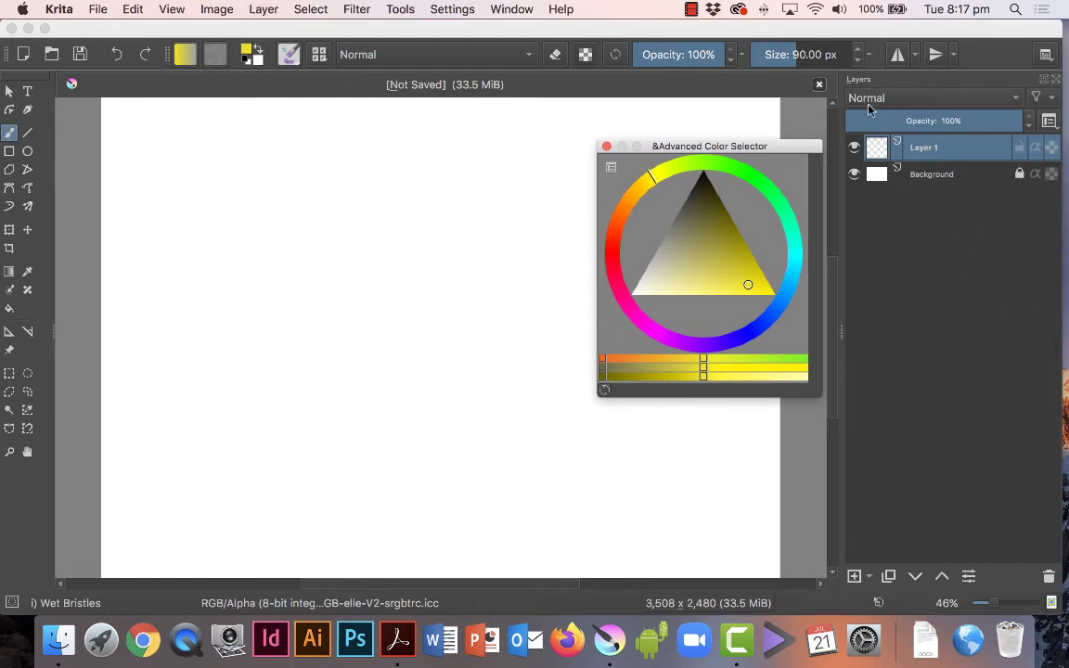
pyautogui.moveTo(752, 155); pyautogui.dragTo(748, 171)
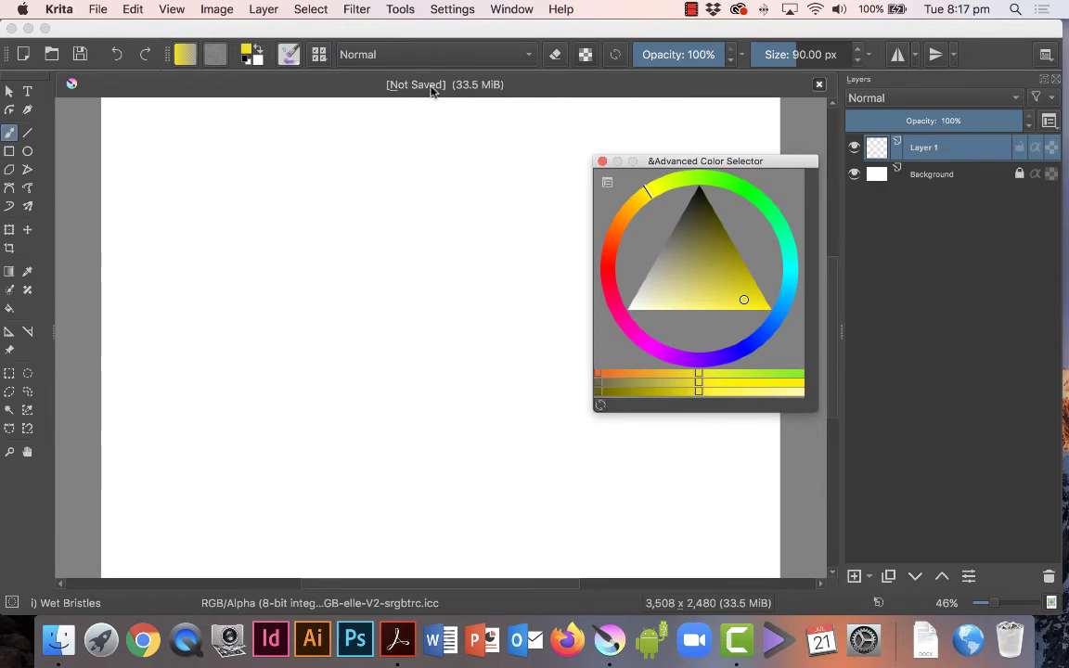
# Start saving the document and move the floating Advanced Color Selector clear of the save dialog.
pyautogui.click(100, 10)
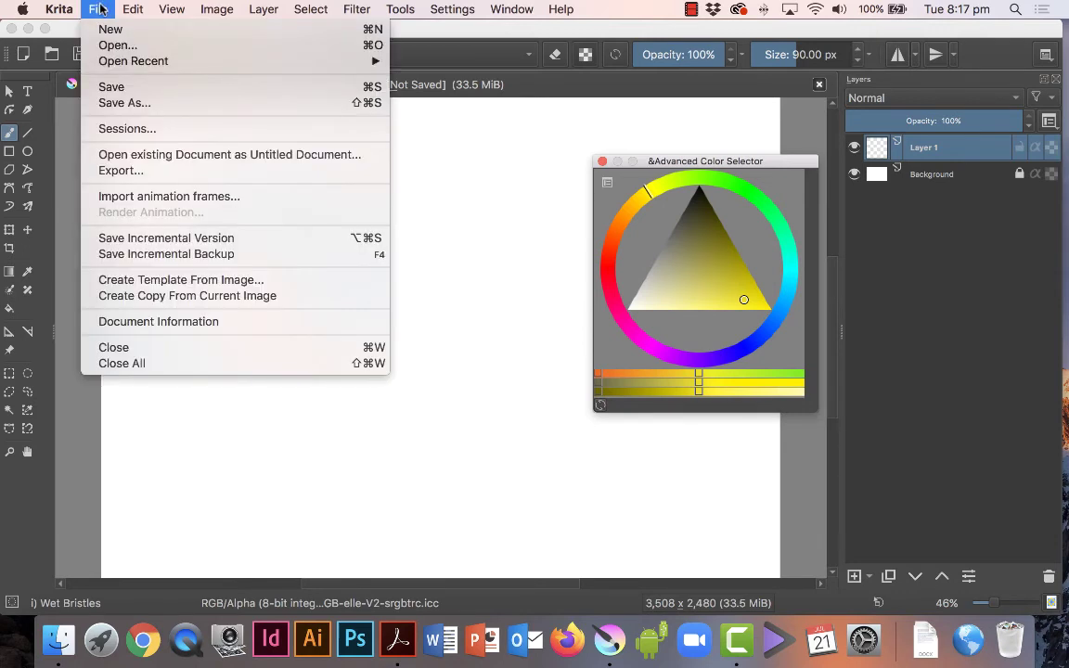
pyautogui.click(112, 86)
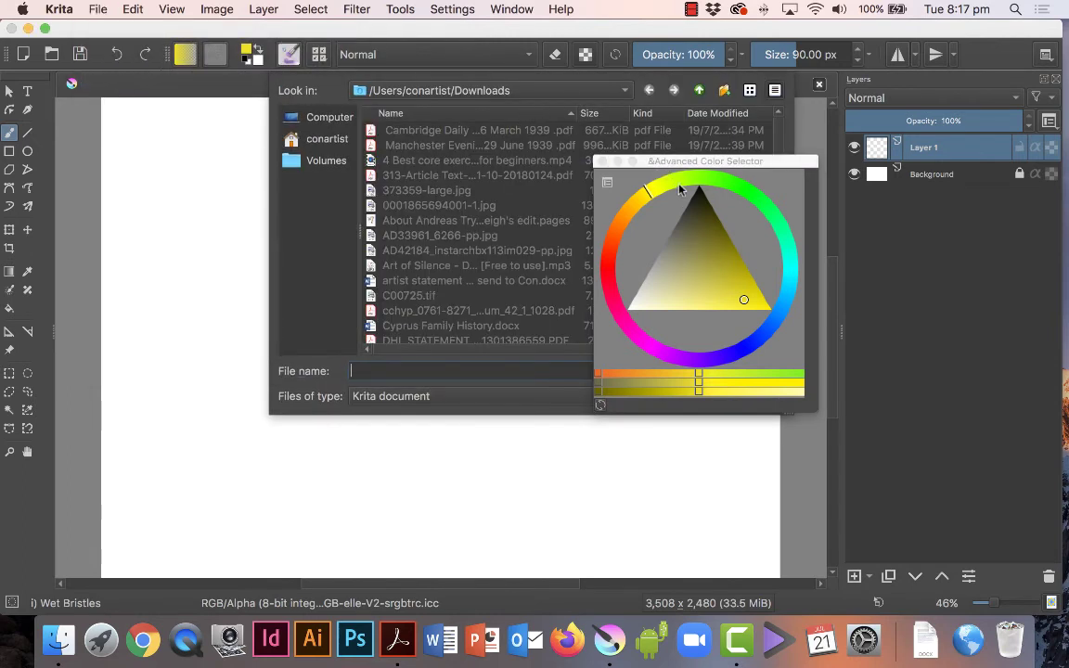
pyautogui.moveTo(623, 161); pyautogui.dragTo(846, 292)
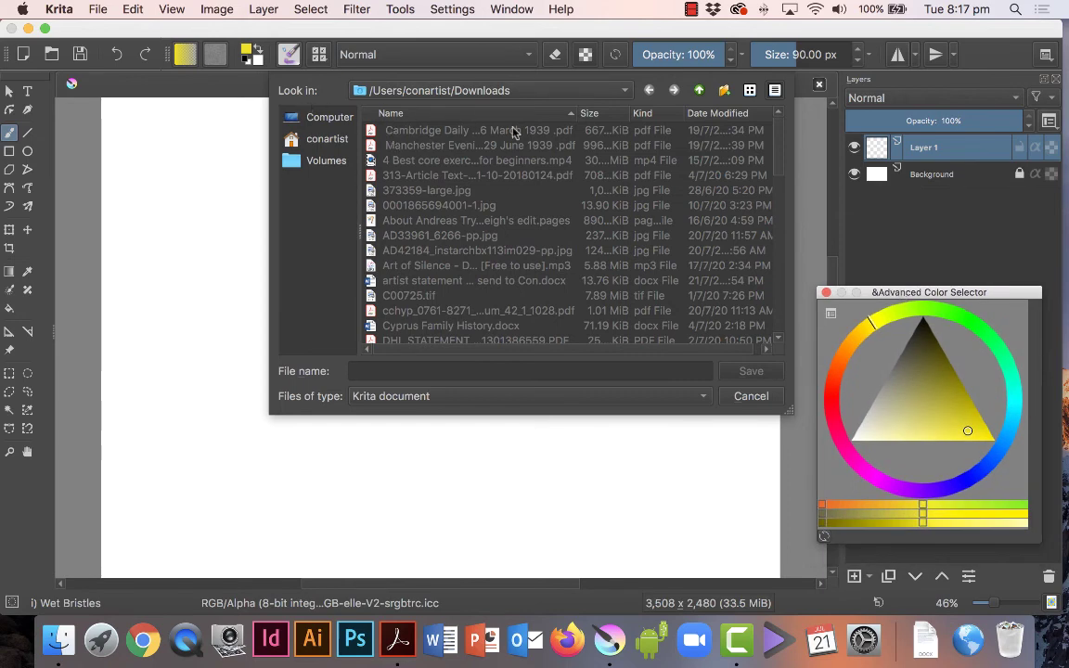
# Save the file as Practice 1 in the user's home folder, reviewing the available file types but keeping Krita document.
pyautogui.click(325, 141)
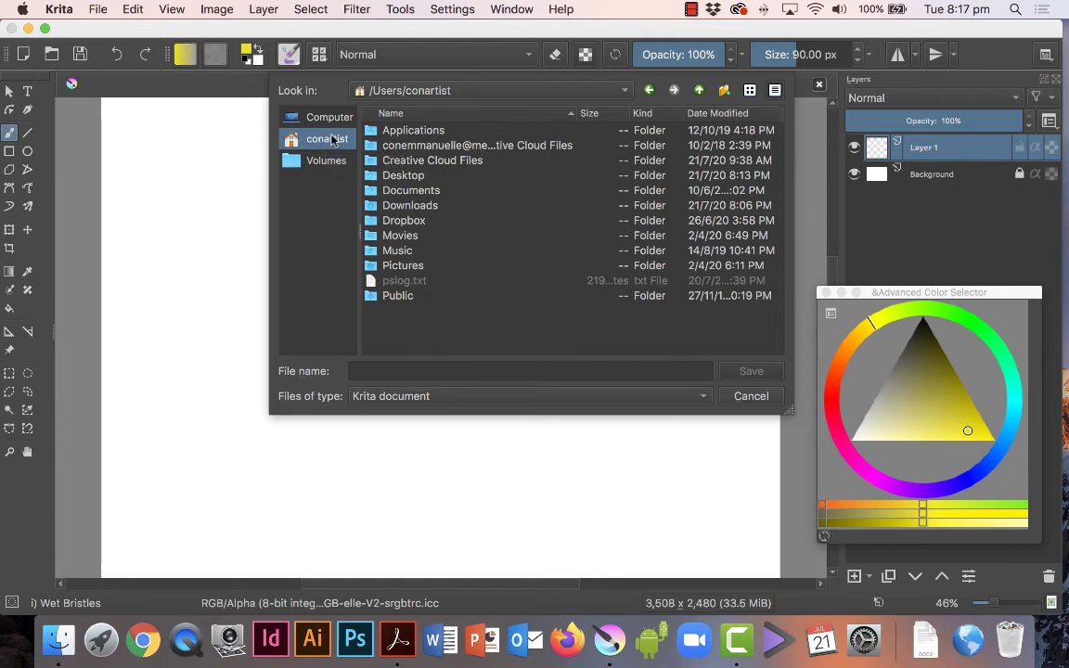
pyautogui.click(456, 178)
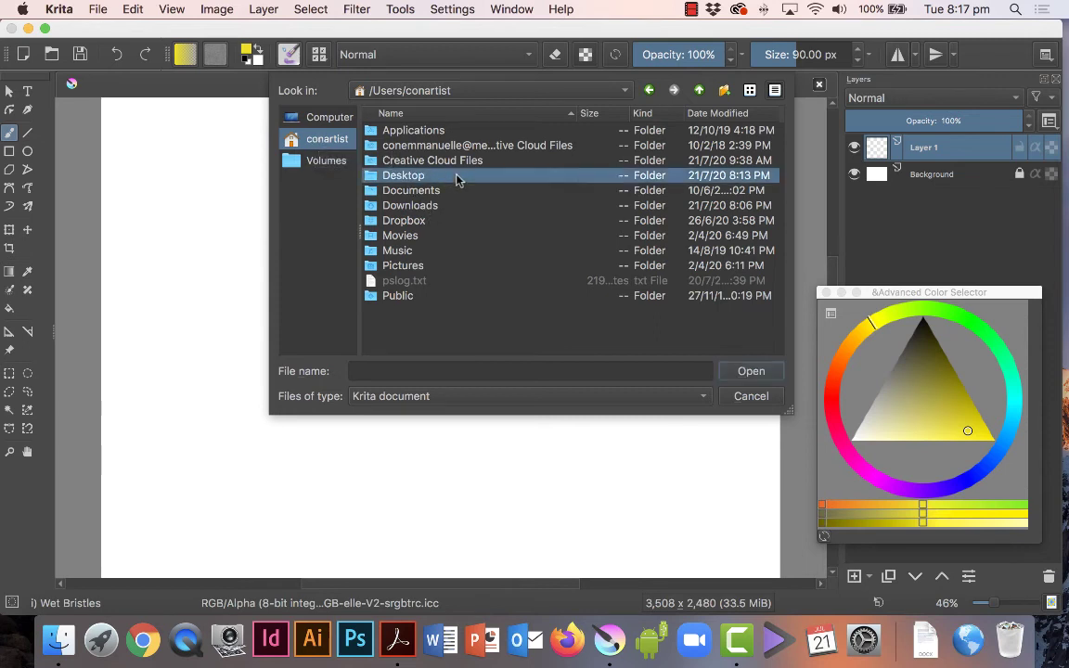
pyautogui.click(386, 372)
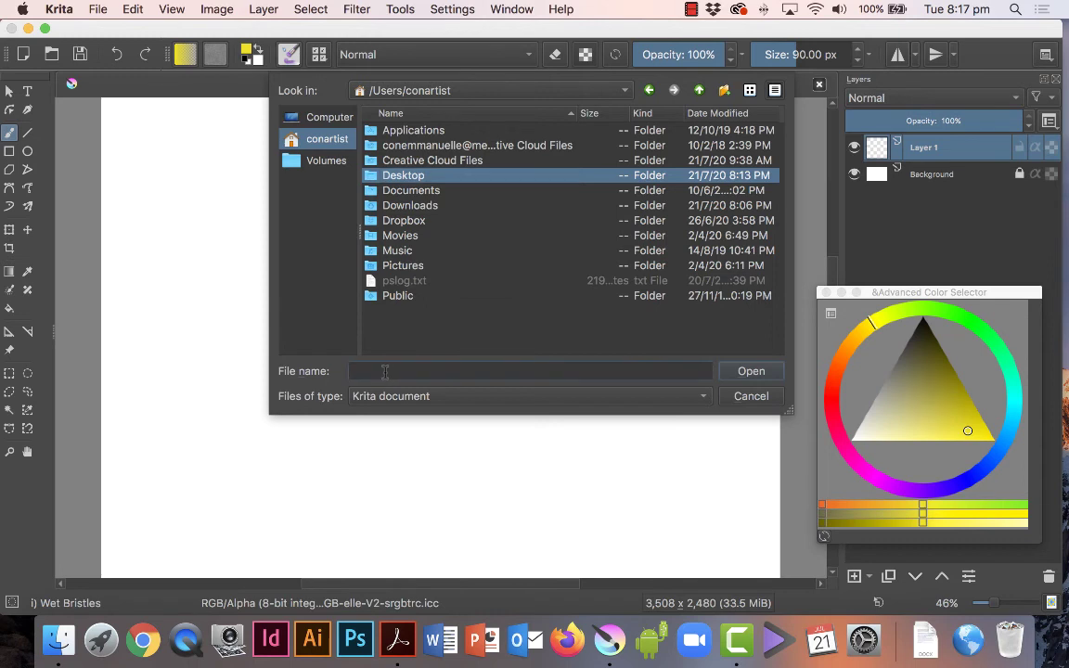
pyautogui.write('Practice 1')
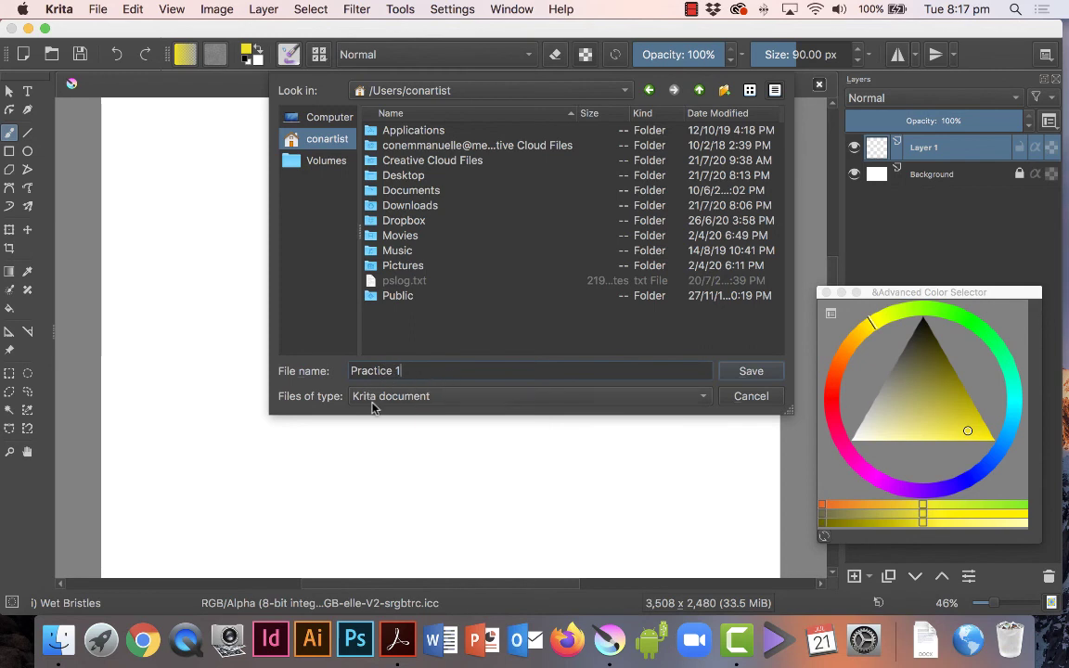
pyautogui.click(449, 401)
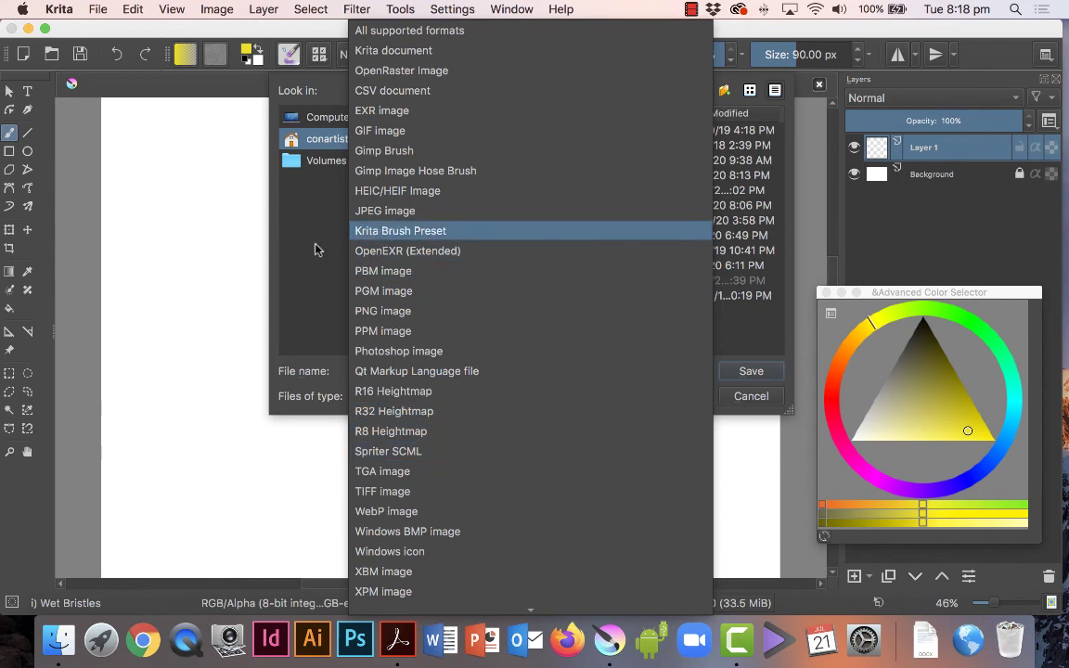
pyautogui.click(282, 287)
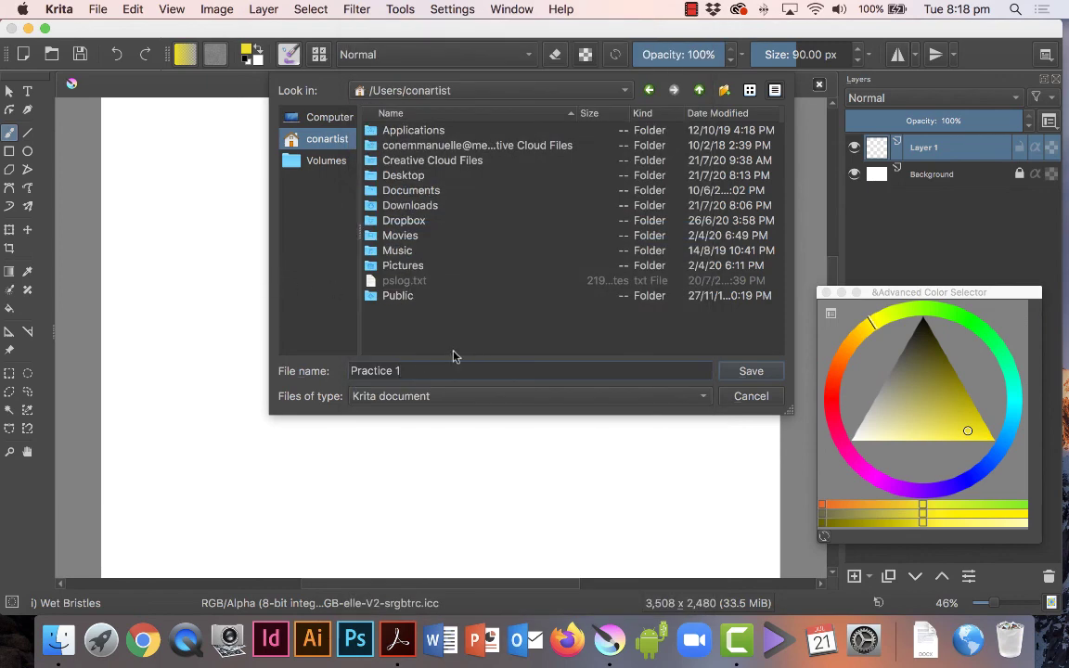
pyautogui.click(752, 372)
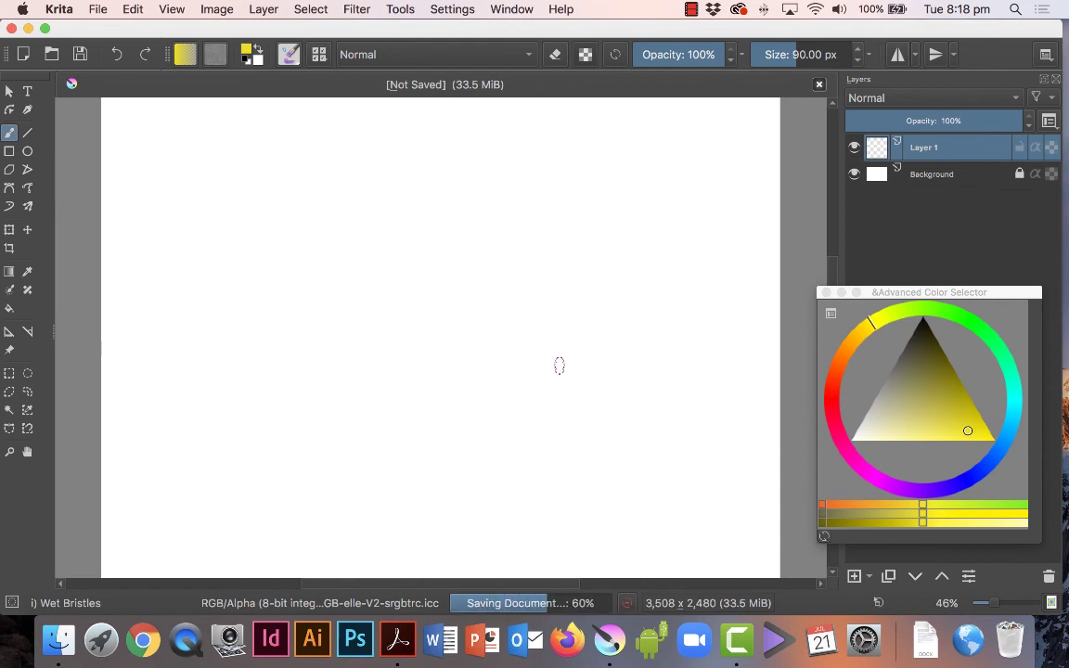